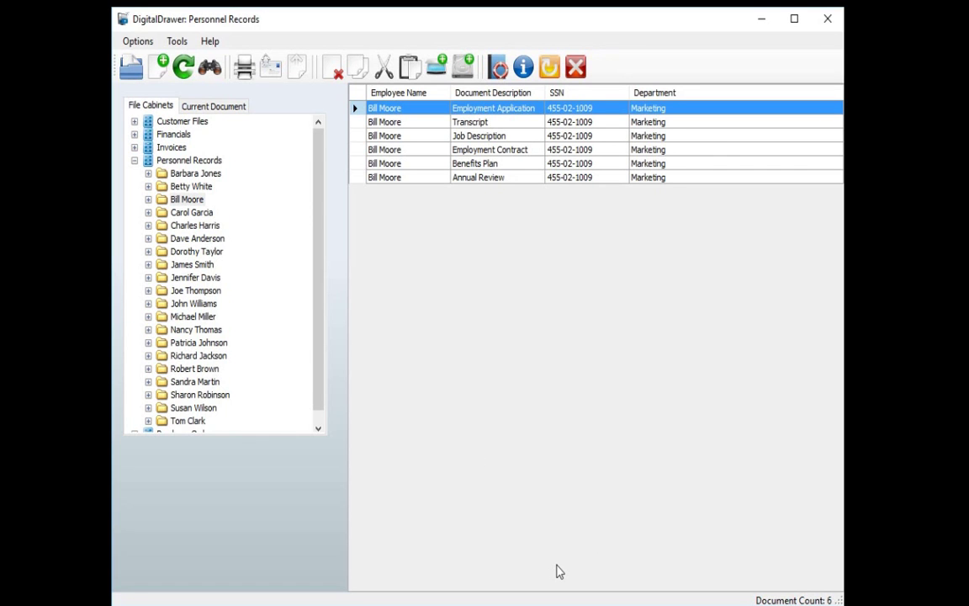
# Bring up Sample Scanned File.pdf in Explorer, then list the 120 Personnel Records documents in DigitalDrawer
pyautogui.moveTo(483, 601)
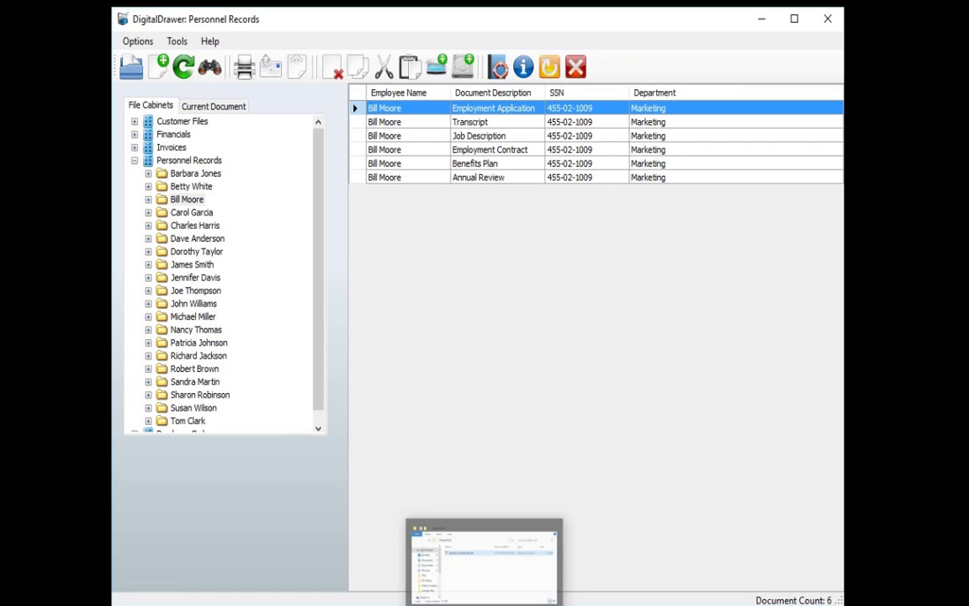
pyautogui.click(483, 560)
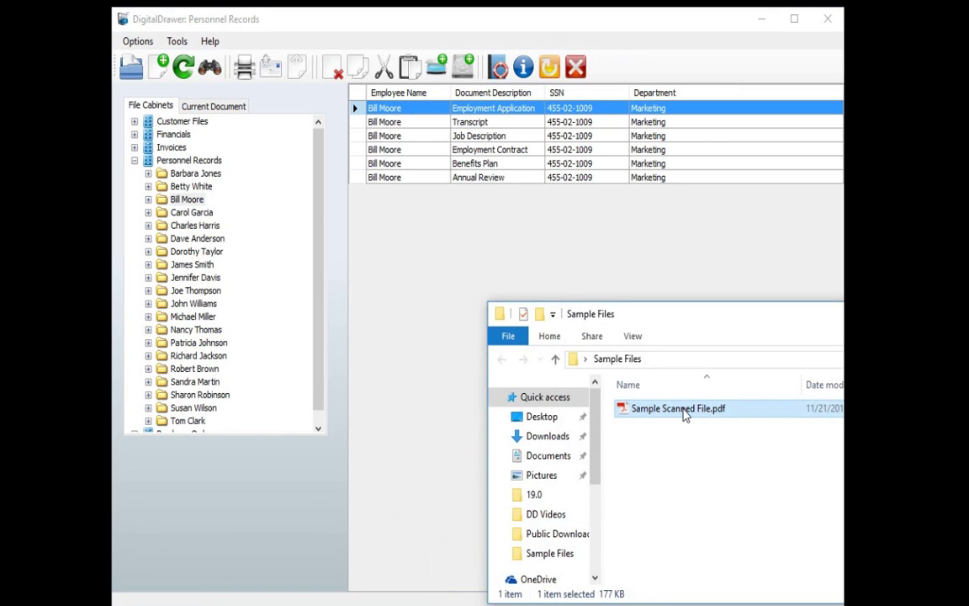
pyautogui.moveTo(688, 411); pyautogui.dragTo(664, 362)
pyautogui.click(637, 278)
pyautogui.click(195, 159)
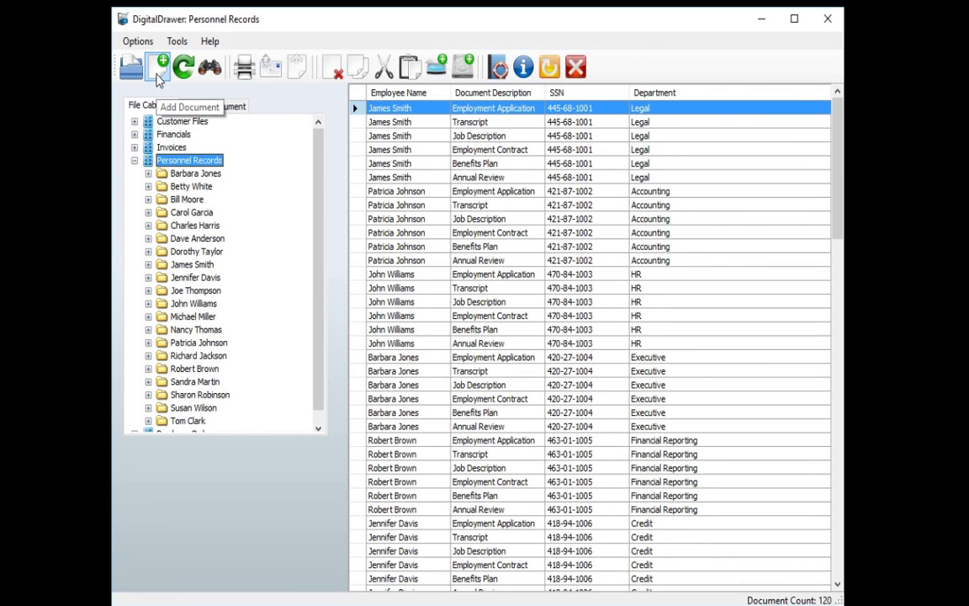
# Import Sample Scanned File.pdf as a new document and assign it to its employee
pyautogui.click(157, 77)
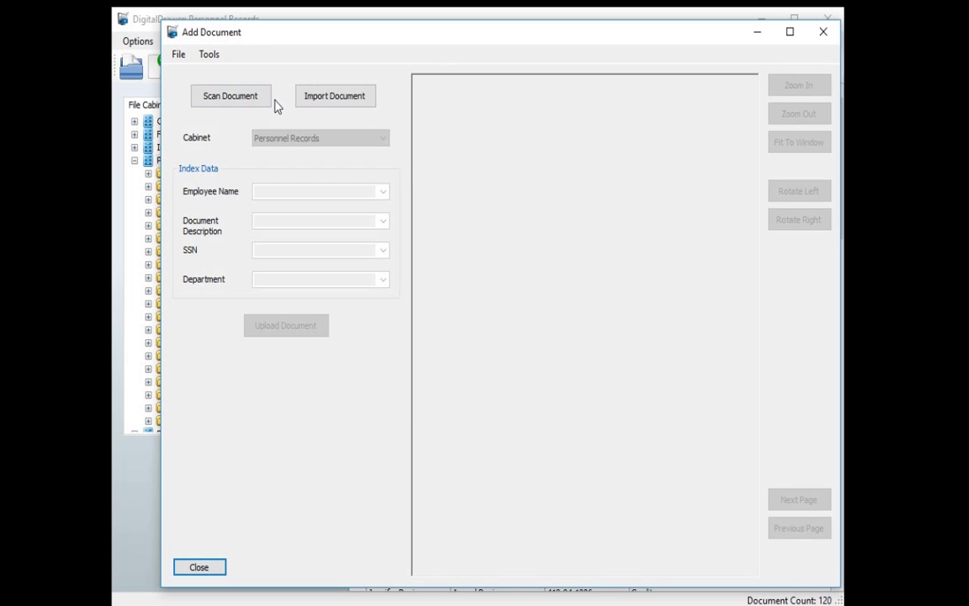
pyautogui.click(333, 103)
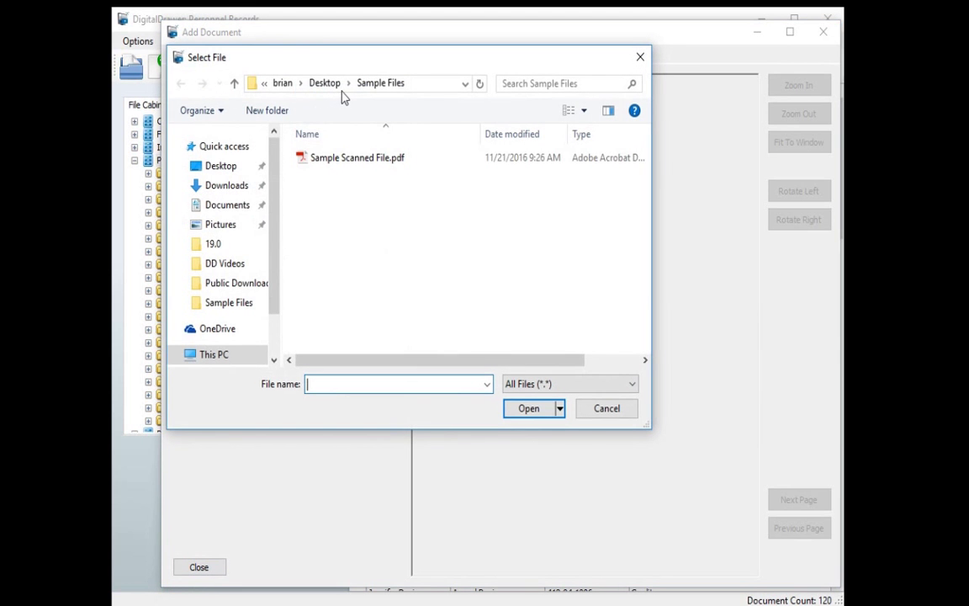
pyautogui.click(358, 159)
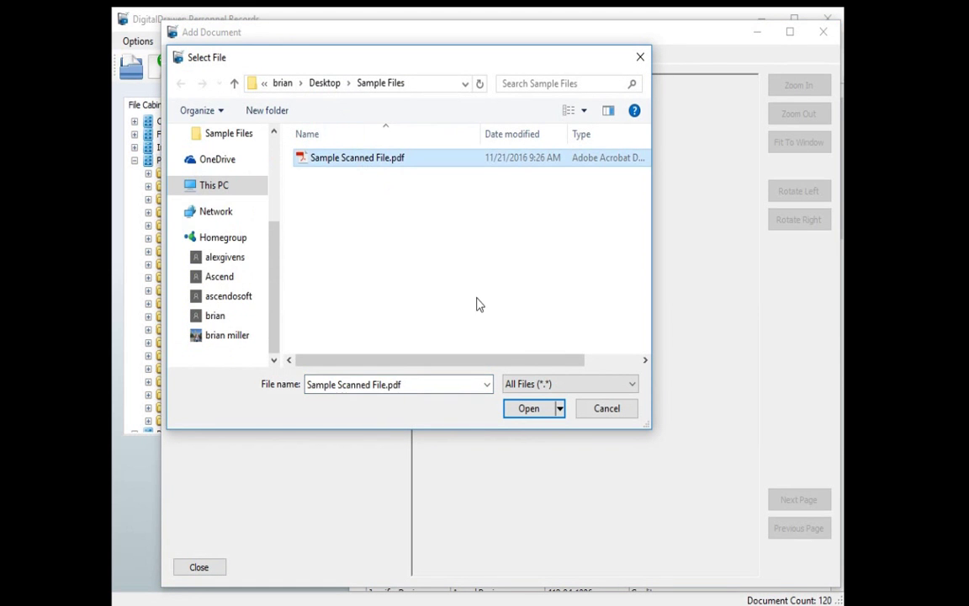
pyautogui.click(535, 412)
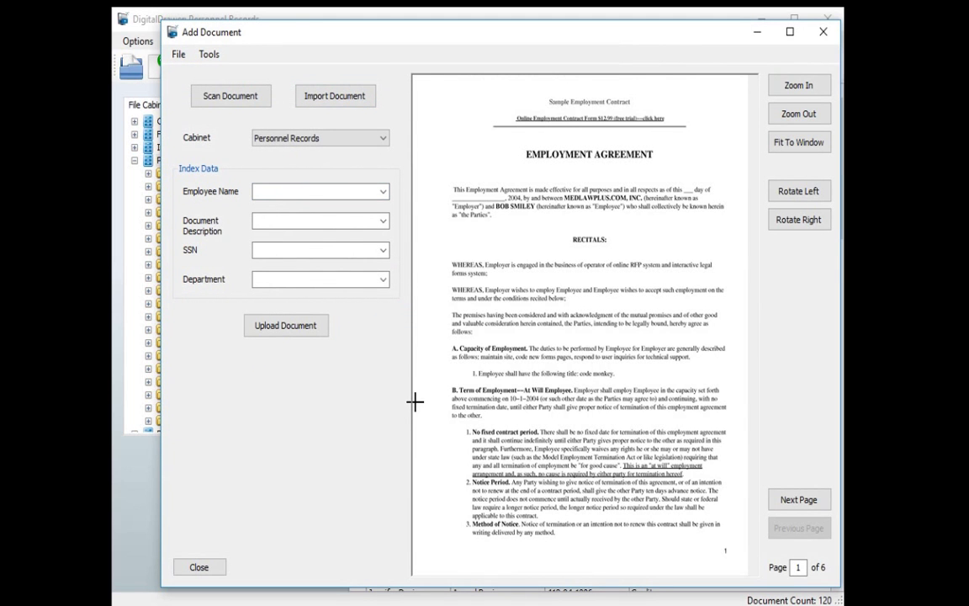
pyautogui.click(383, 191)
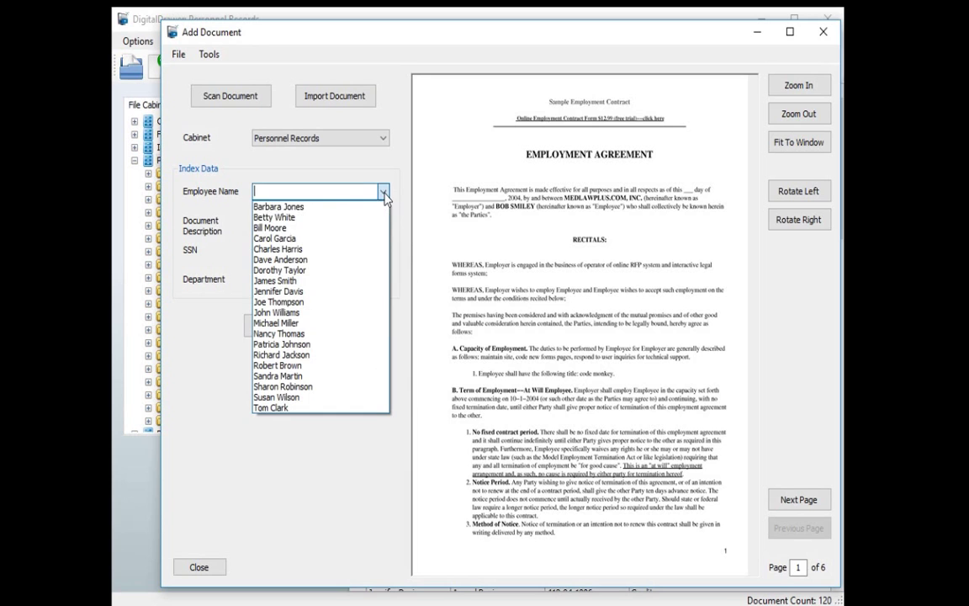
pyautogui.click(276, 228)
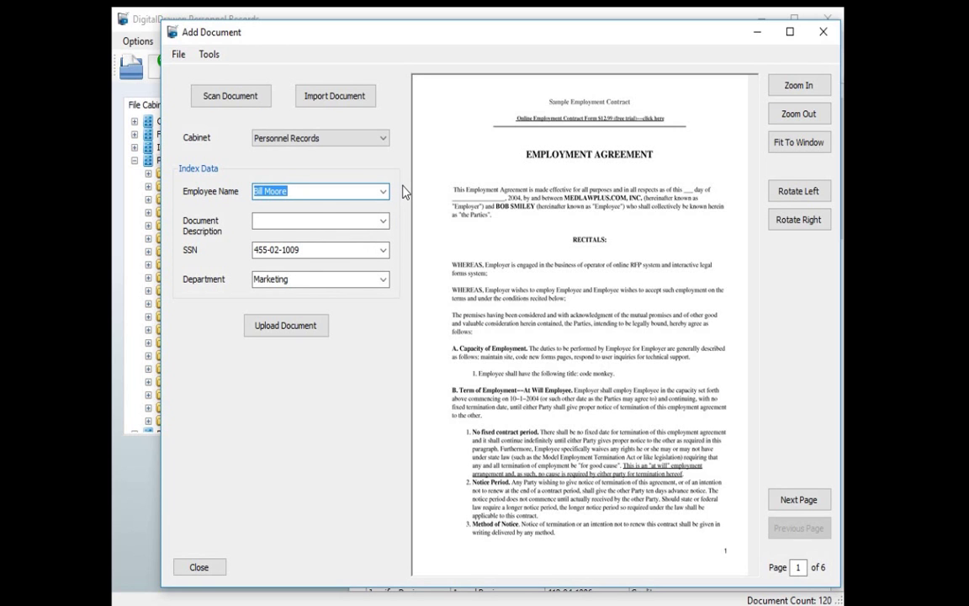
# Copy the EMPLOYMENT AGREEMENT heading from page one into the Document Description field
pyautogui.click(460, 190)
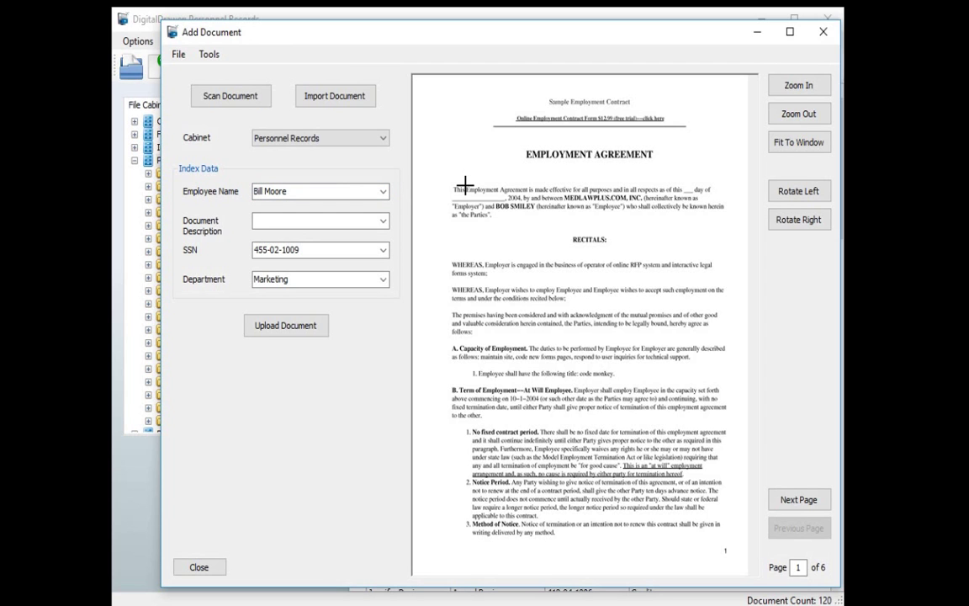
pyautogui.moveTo(465, 185); pyautogui.dragTo(529, 195)
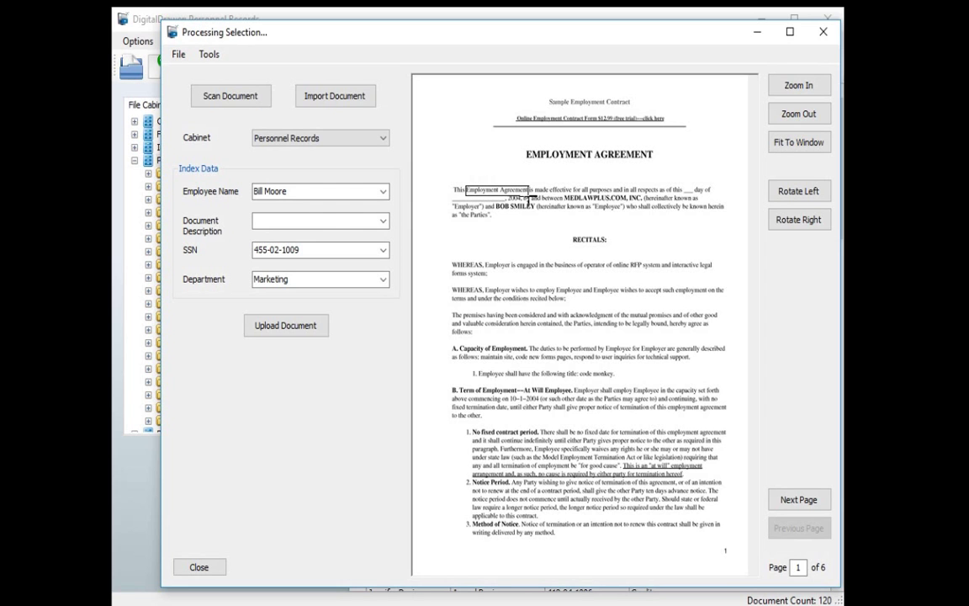
pyautogui.rightClick(285, 220)
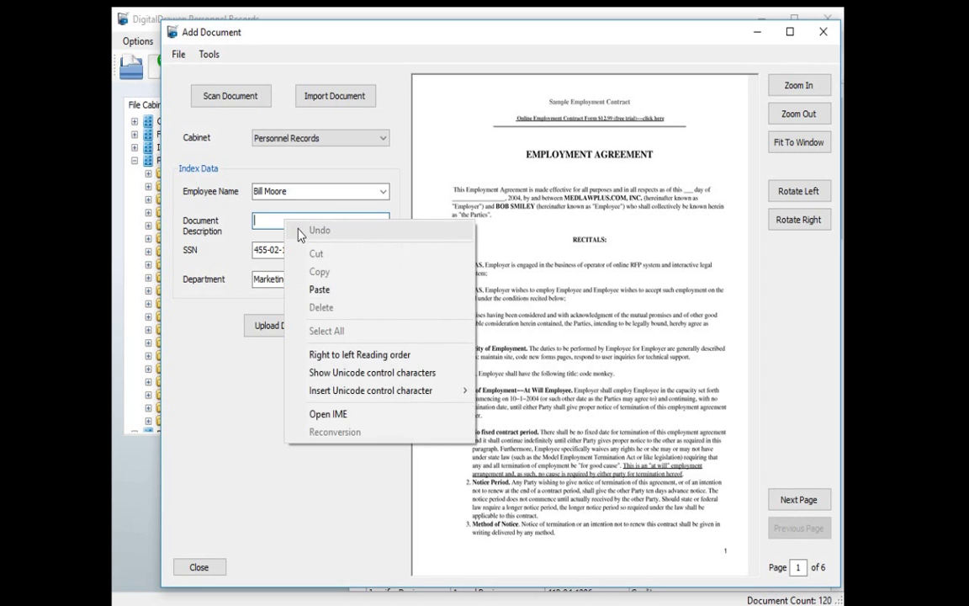
pyautogui.click(320, 290)
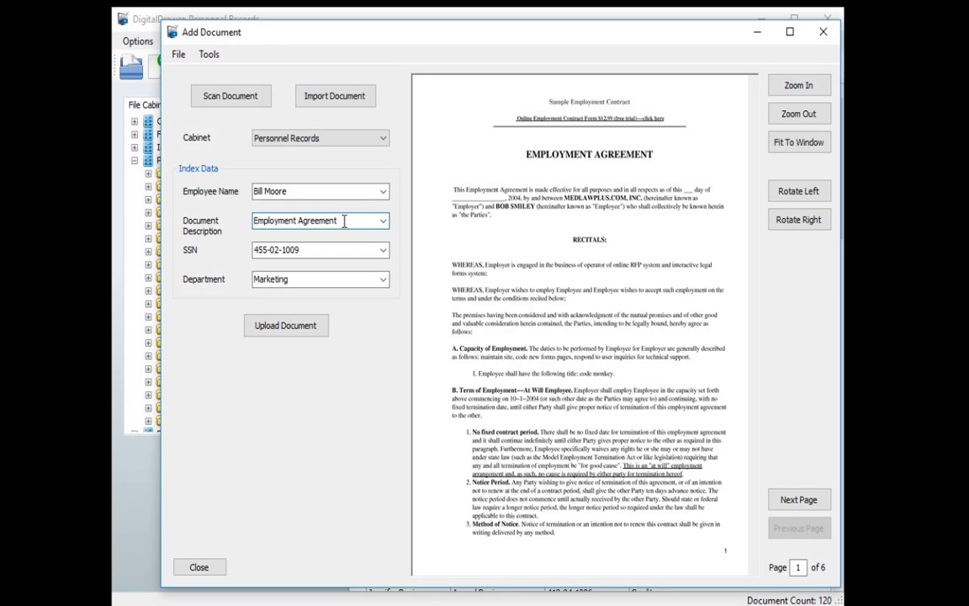
# Upload the Employment Agreement, keep the source PDF, and close the Add Document window
pyautogui.click(286, 329)
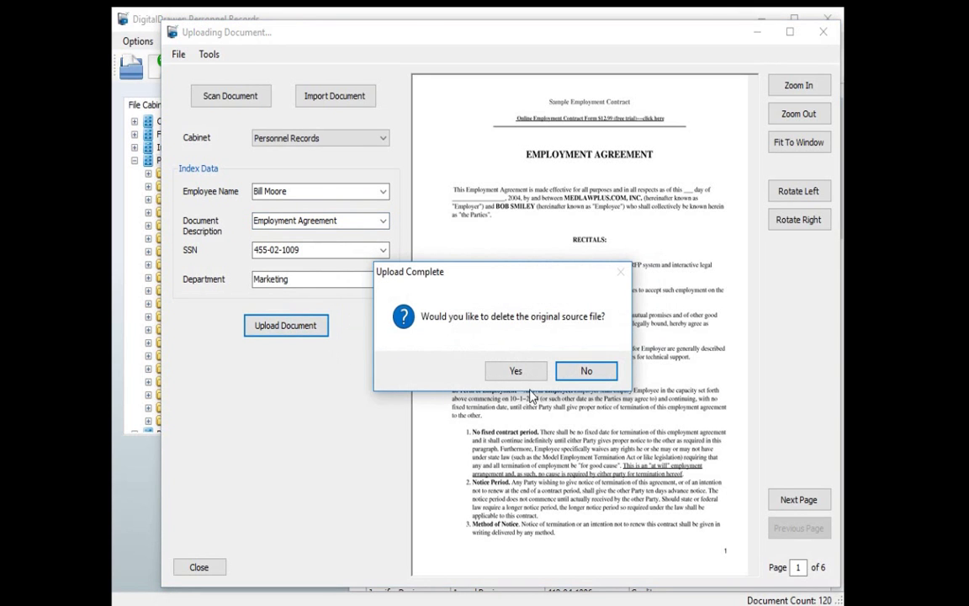
pyautogui.click(570, 380)
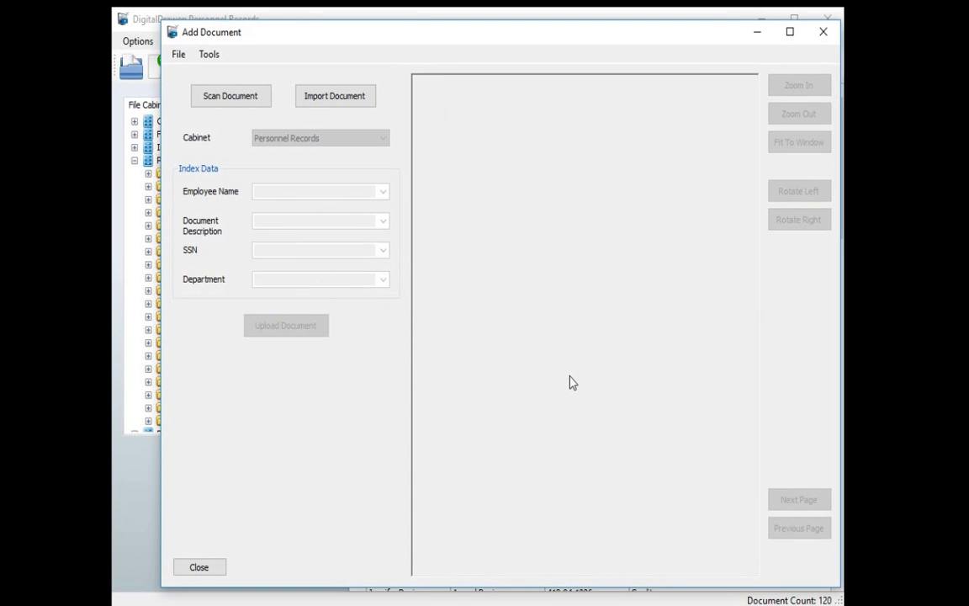
pyautogui.click(200, 568)
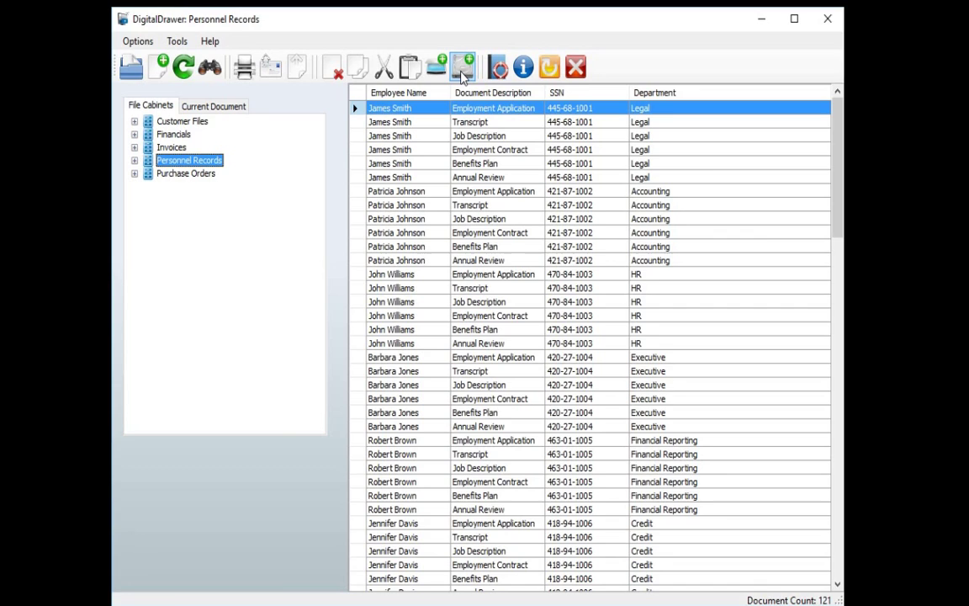
# Open the Personnel Records Batch in DigitalDrawer Capture
pyautogui.click(461, 70)
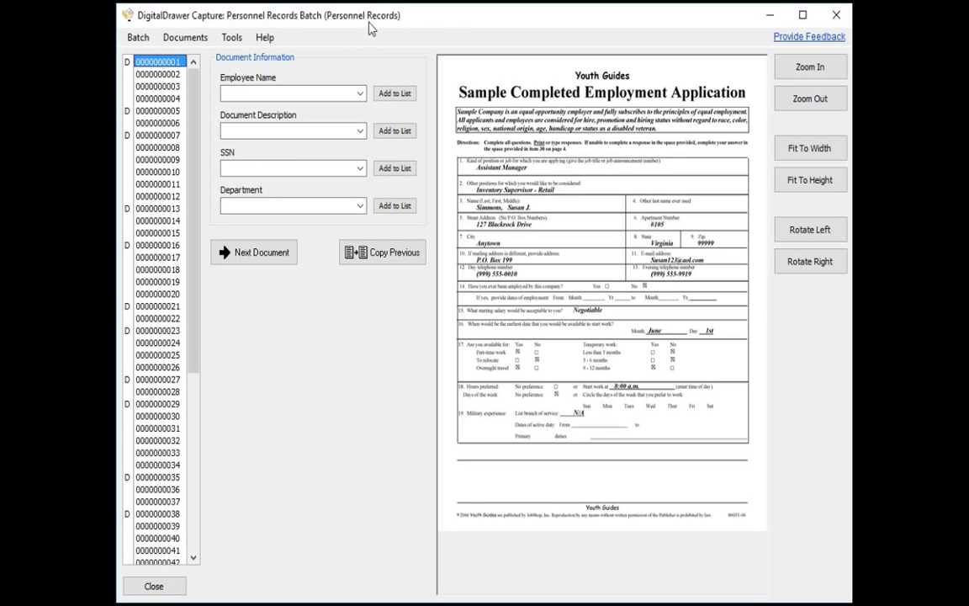
pyautogui.click(186, 38)
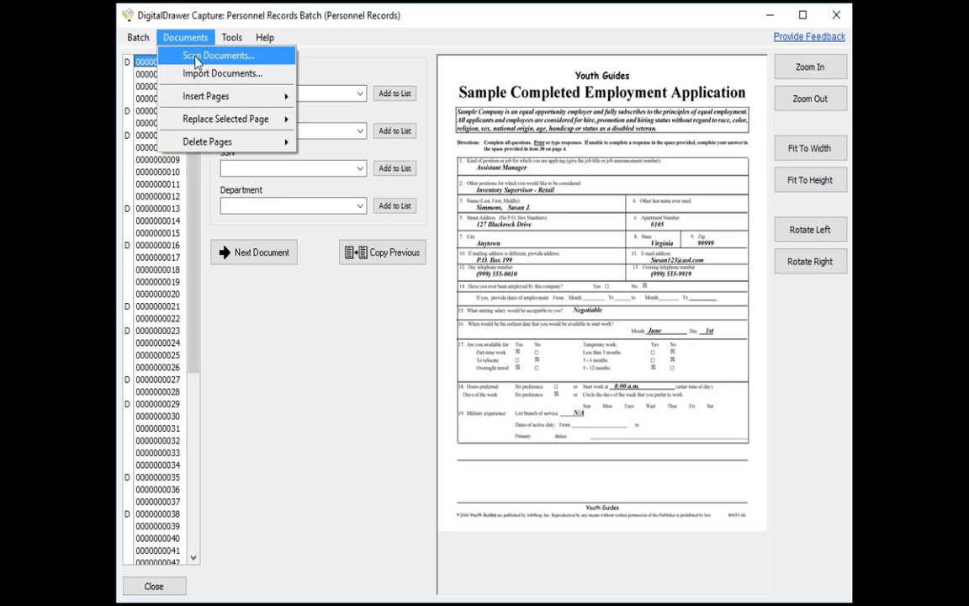
pyautogui.click(319, 61)
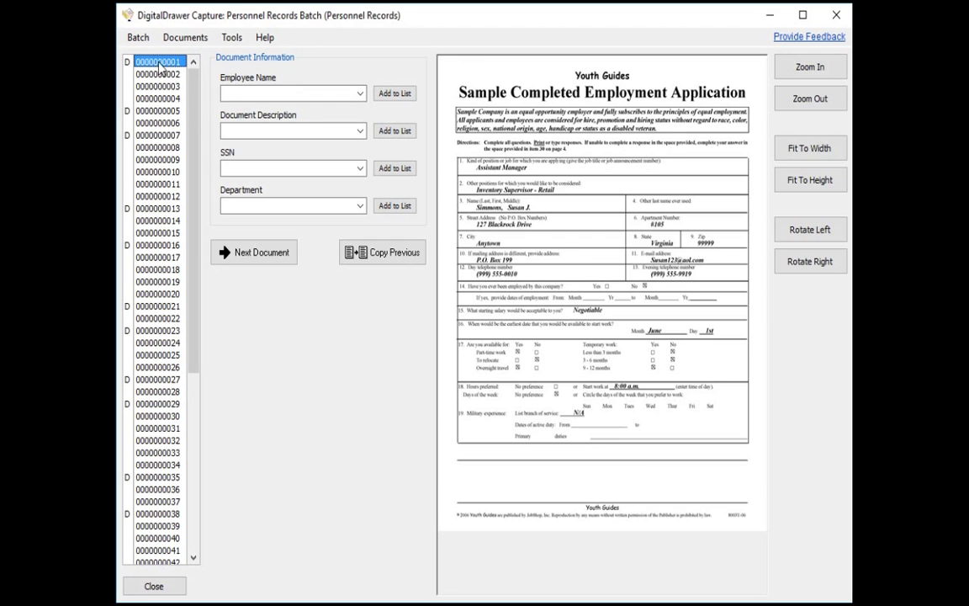
pyautogui.press('Down')
pyautogui.press('Down')
pyautogui.press('Down')
pyautogui.press('Down')
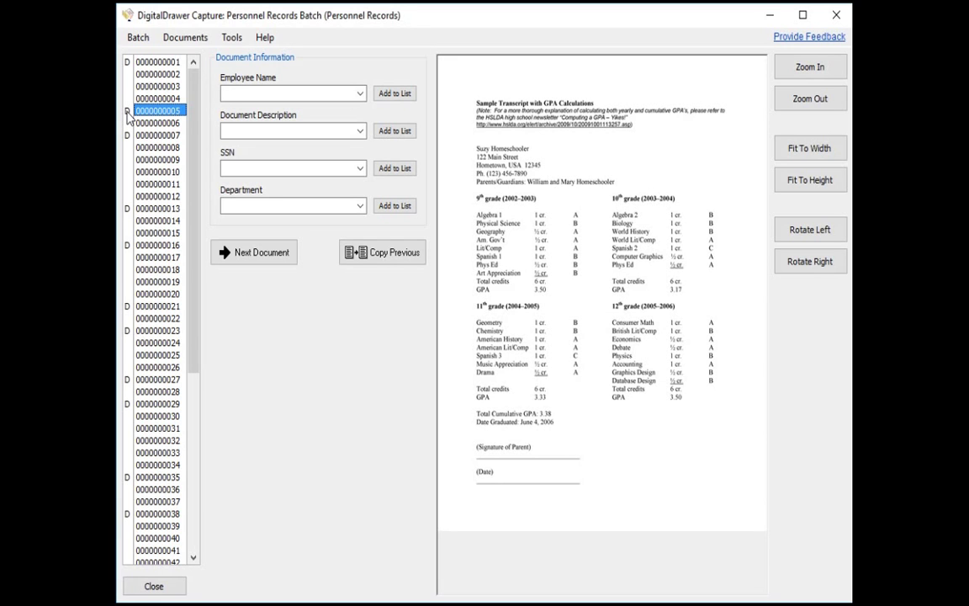
pyautogui.click(128, 98)
pyautogui.click(128, 86)
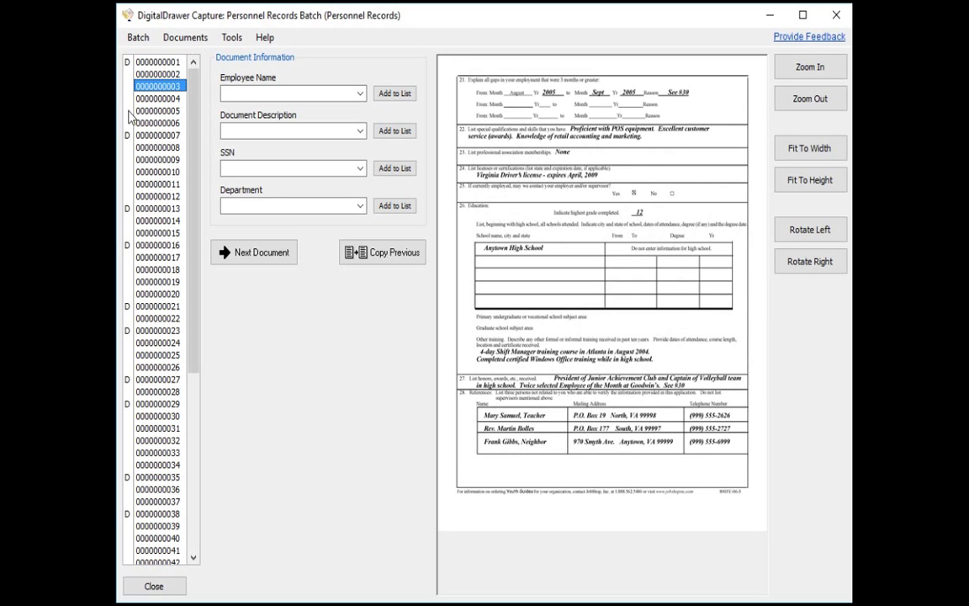
pyautogui.click(131, 112)
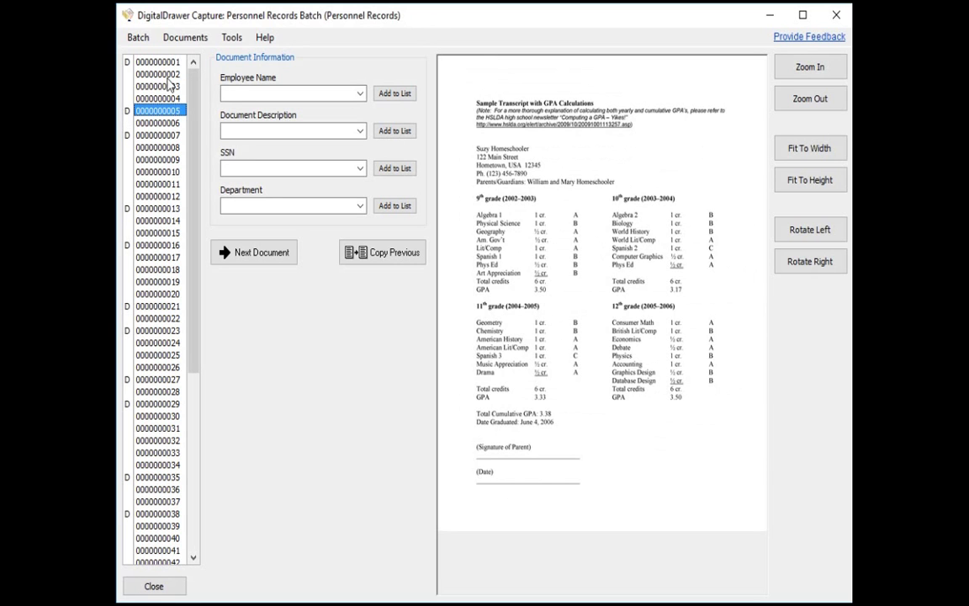
pyautogui.click(231, 38)
pyautogui.moveTo(264, 61)
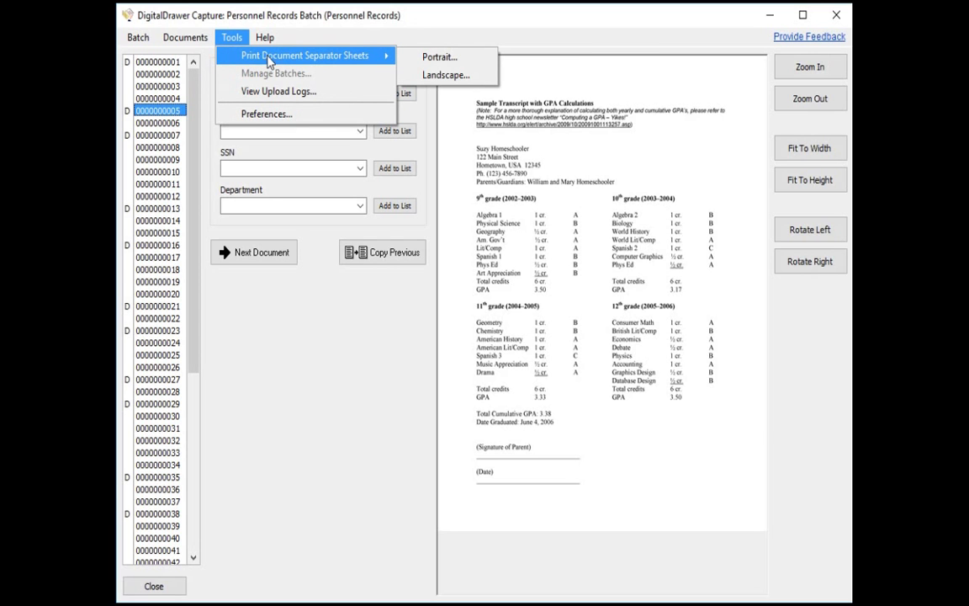
pyautogui.click(210, 63)
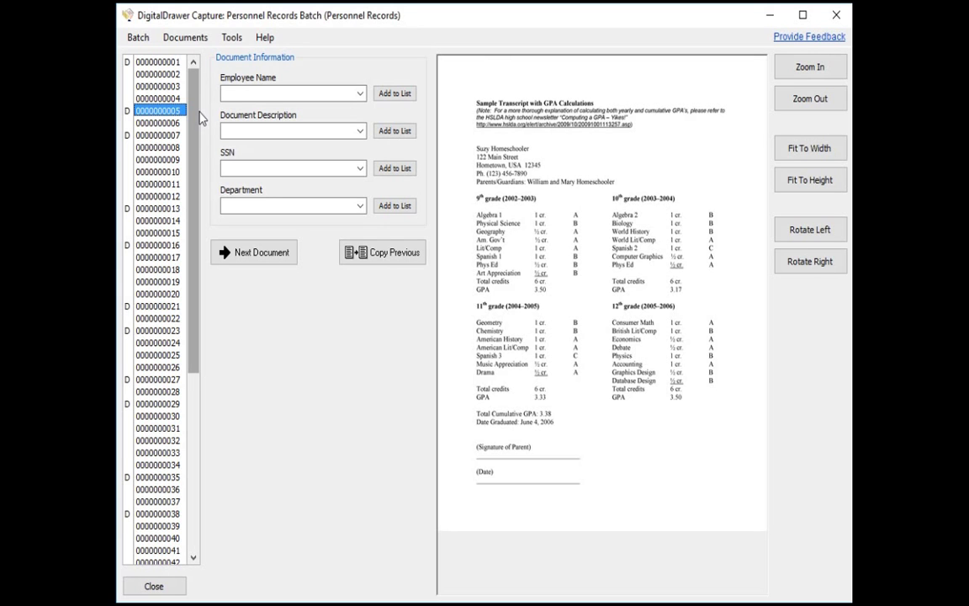
pyautogui.click(127, 136)
pyautogui.click(127, 209)
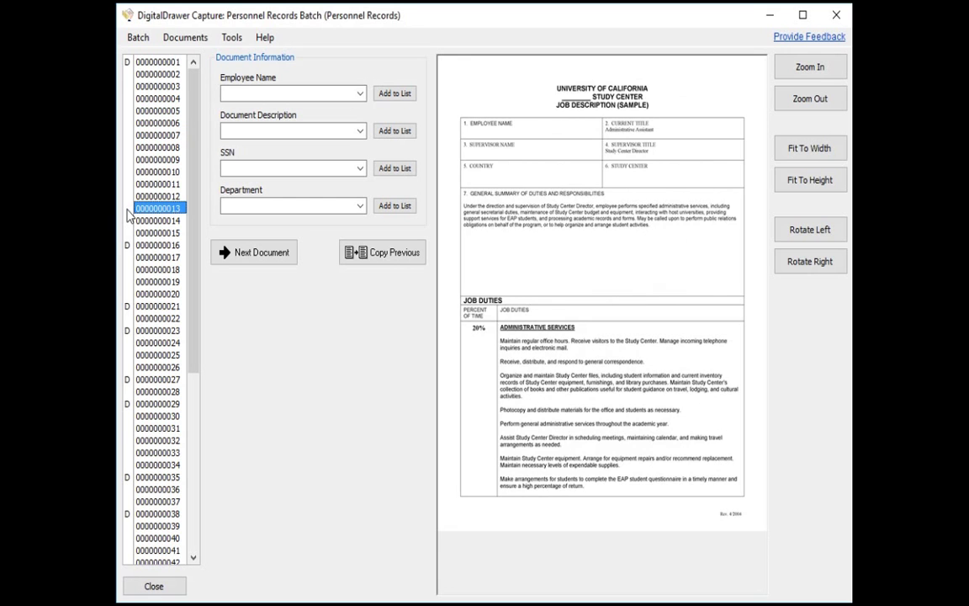
pyautogui.click(156, 66)
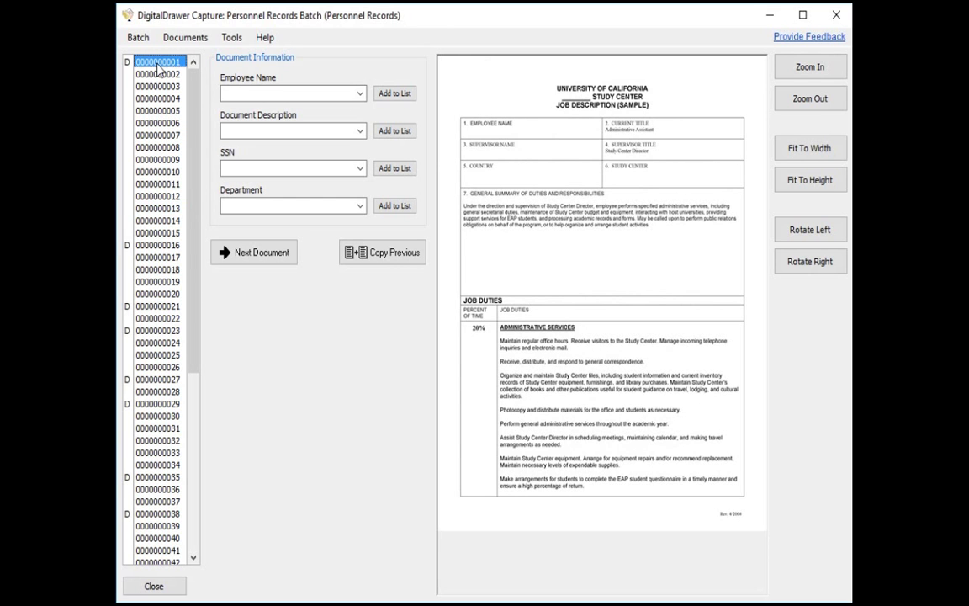
pyautogui.click(151, 86)
pyautogui.click(142, 98)
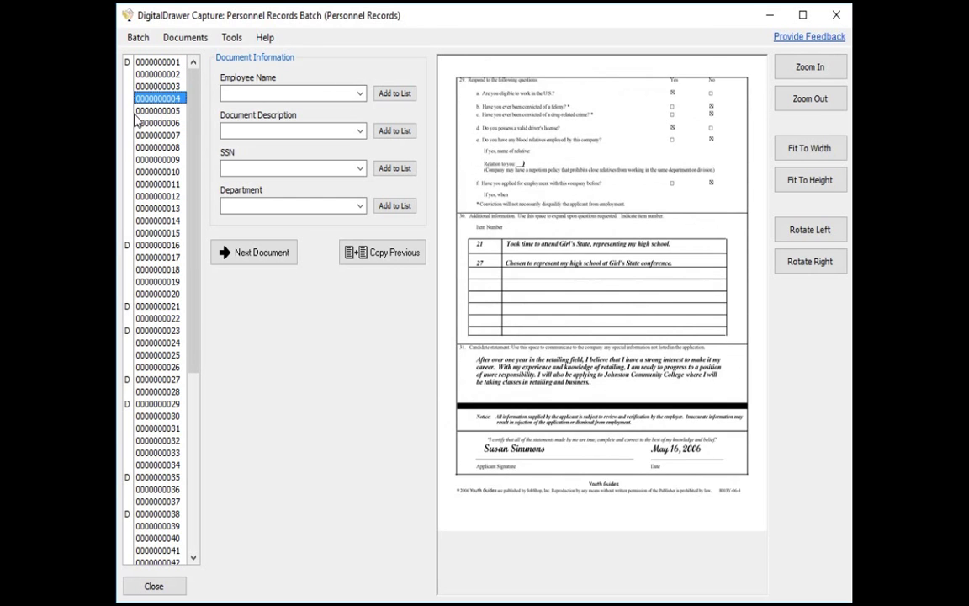
pyautogui.click(131, 111)
pyautogui.click(128, 123)
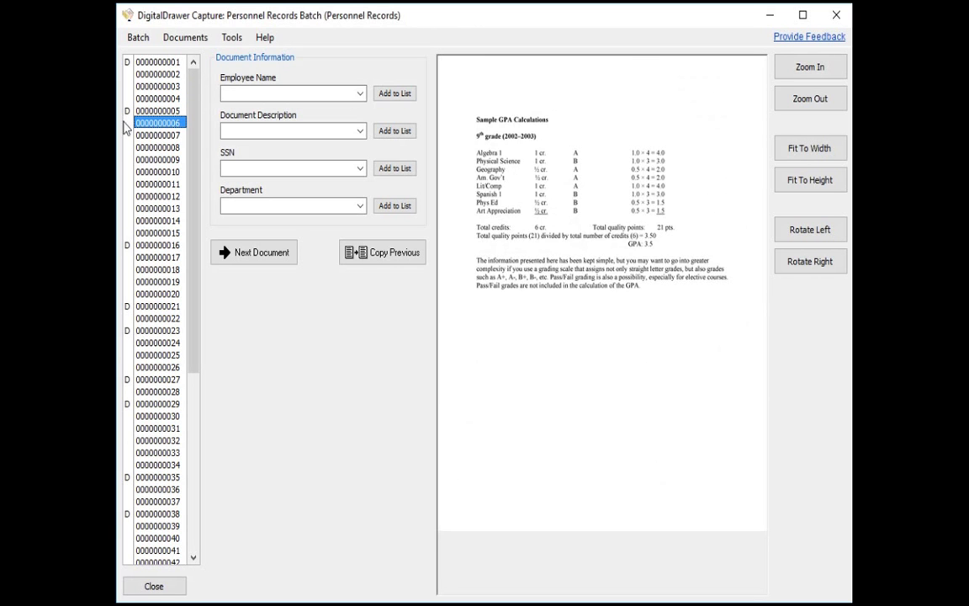
pyautogui.click(127, 136)
pyautogui.click(125, 148)
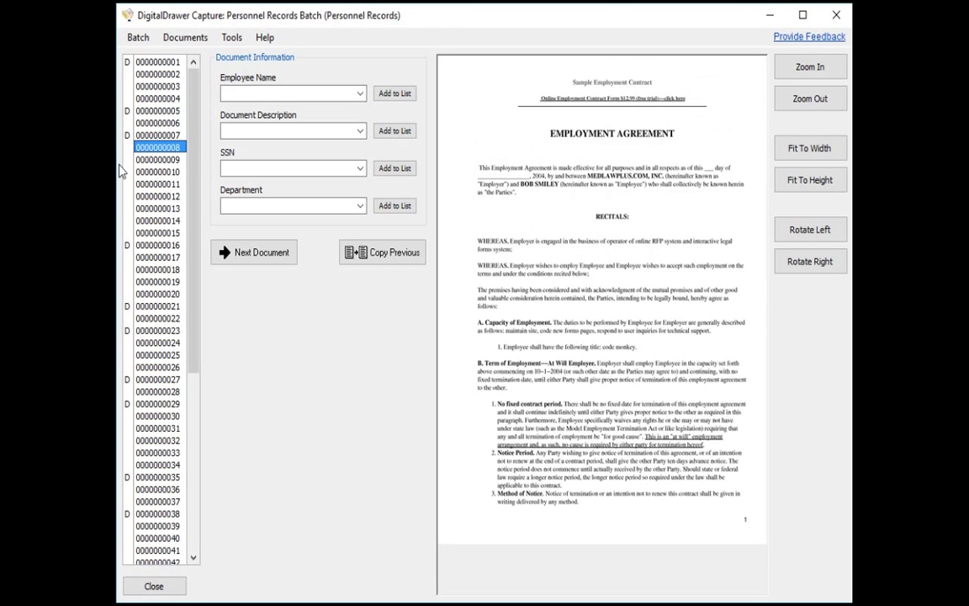
pyautogui.click(123, 159)
pyautogui.click(122, 171)
pyautogui.click(122, 183)
pyautogui.click(124, 196)
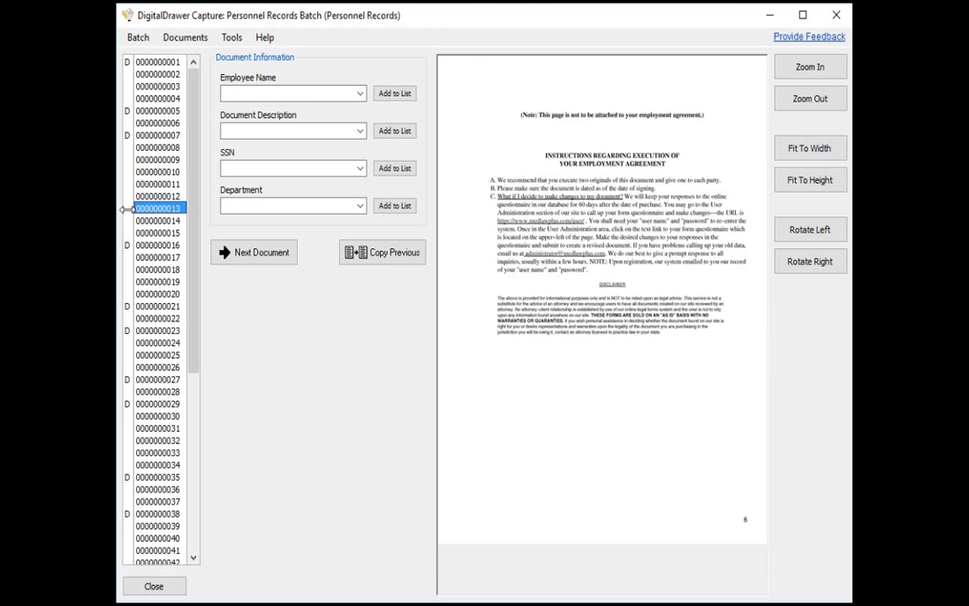
pyautogui.click(126, 208)
pyautogui.click(128, 208)
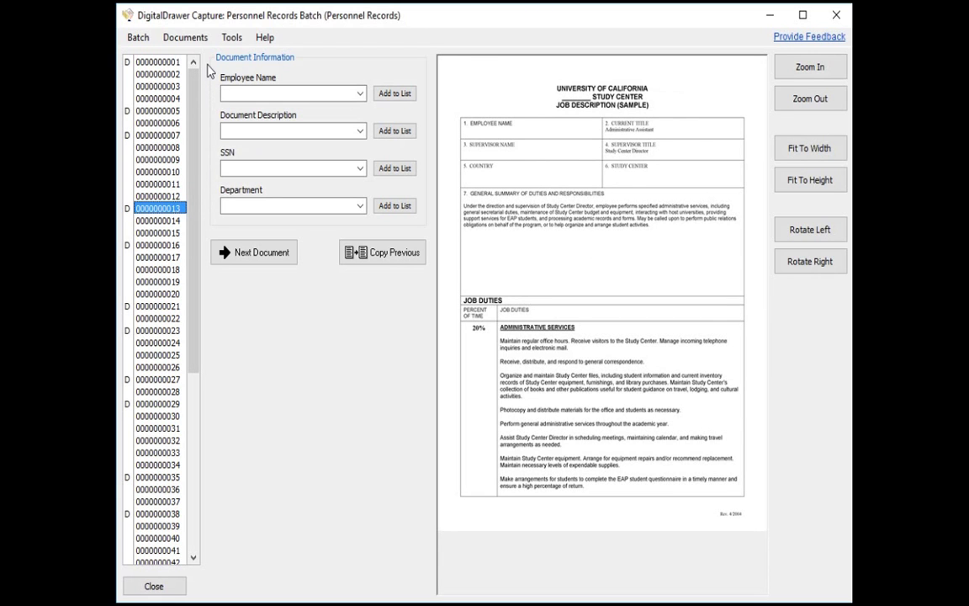
pyautogui.click(159, 62)
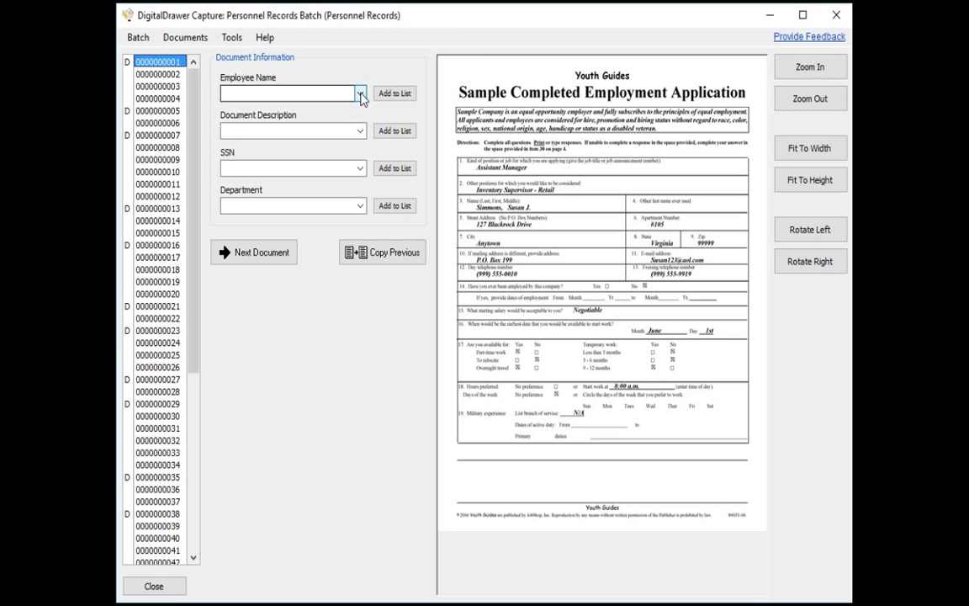
# Index the first document to its employee as an Employment Application, then advance to the transcript
pyautogui.click(361, 94)
pyautogui.click(255, 127)
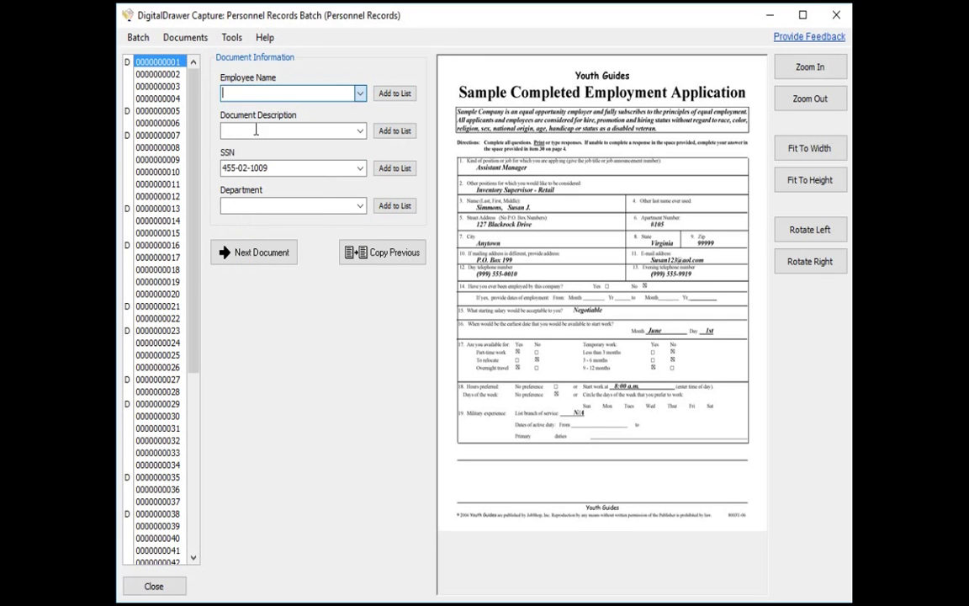
pyautogui.click(360, 131)
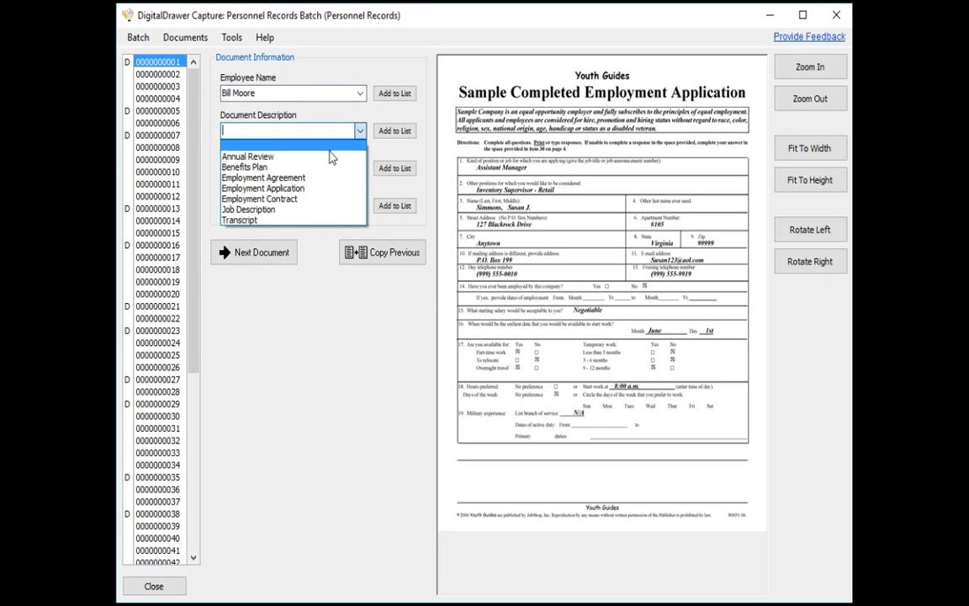
pyautogui.click(278, 189)
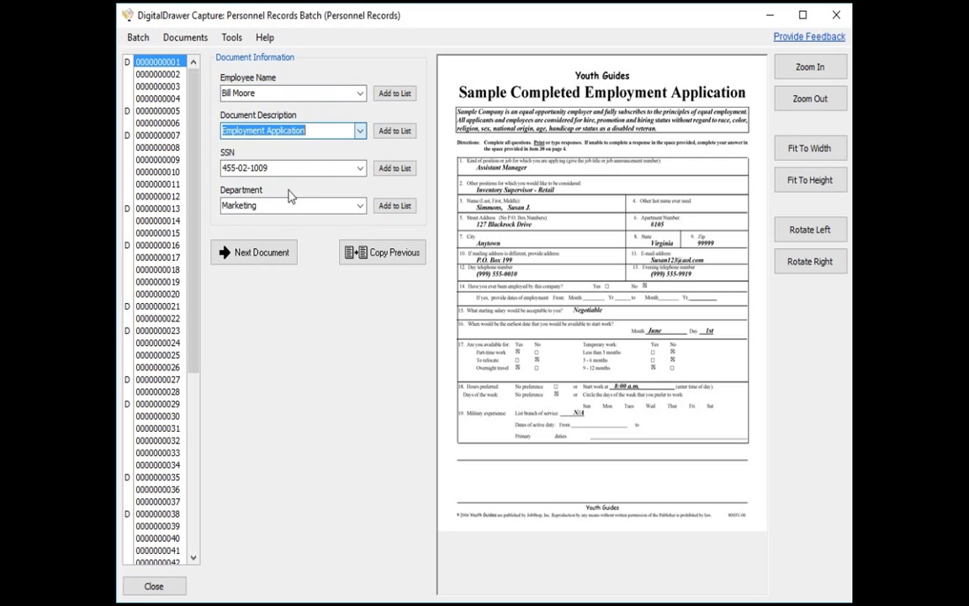
pyautogui.click(155, 74)
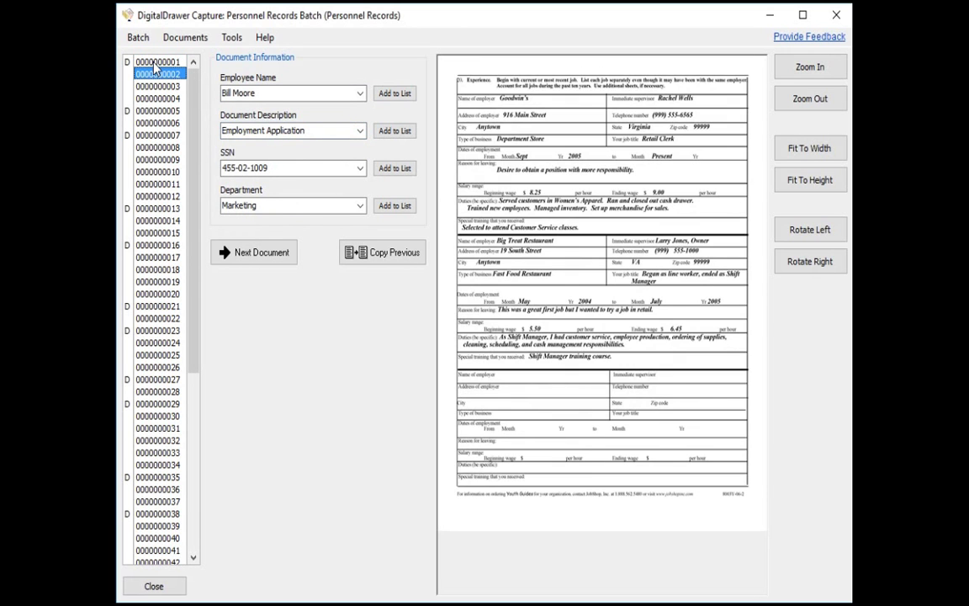
pyautogui.press('Down')
pyautogui.press('Down')
pyautogui.press('Down')
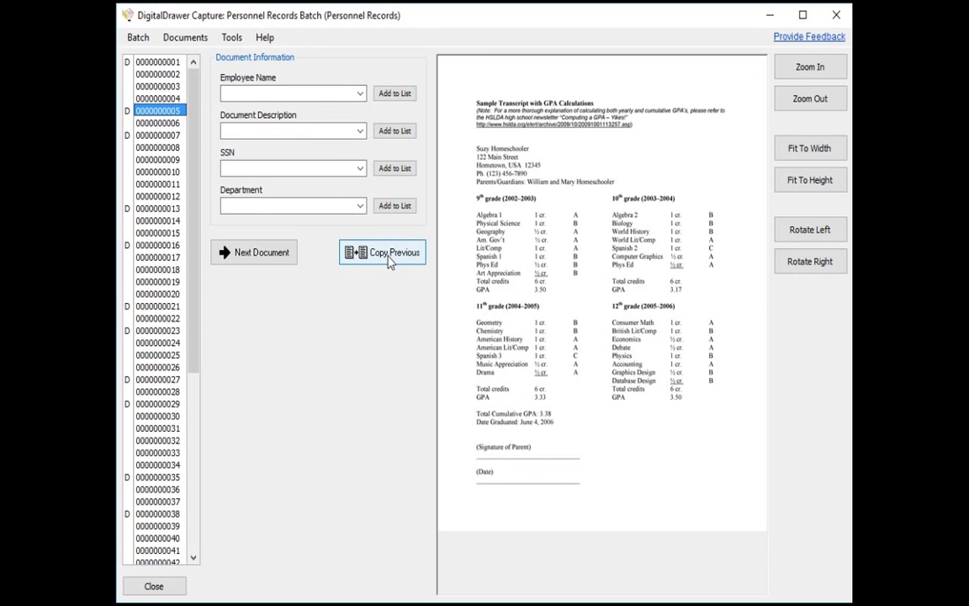
pyautogui.click(389, 260)
pyautogui.click(360, 133)
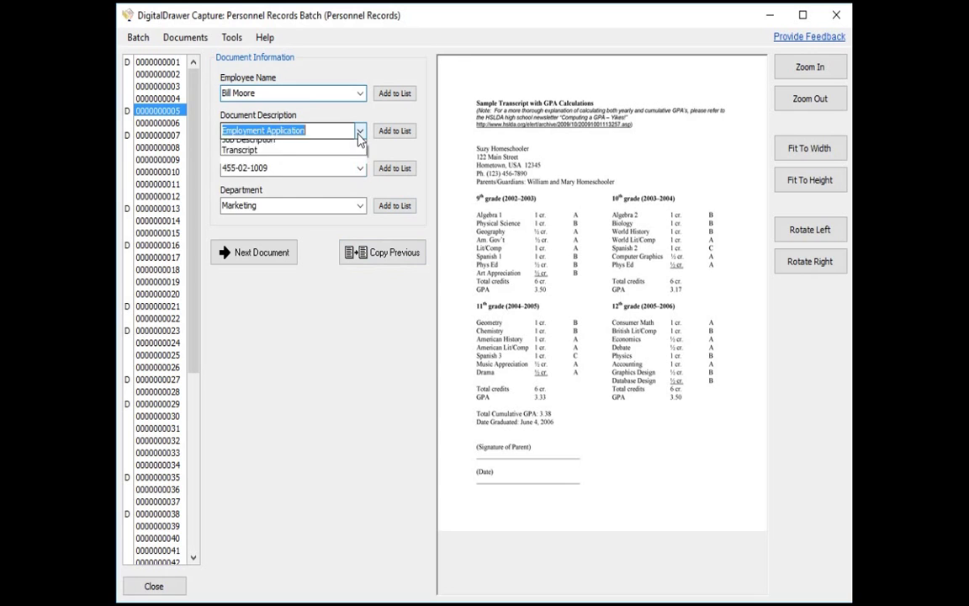
pyautogui.click(236, 220)
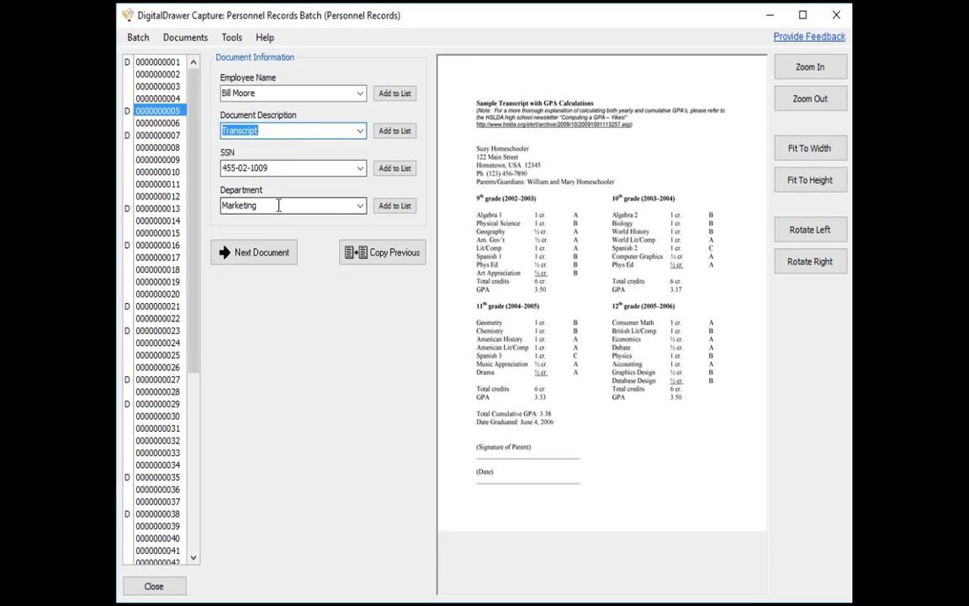
pyautogui.click(262, 260)
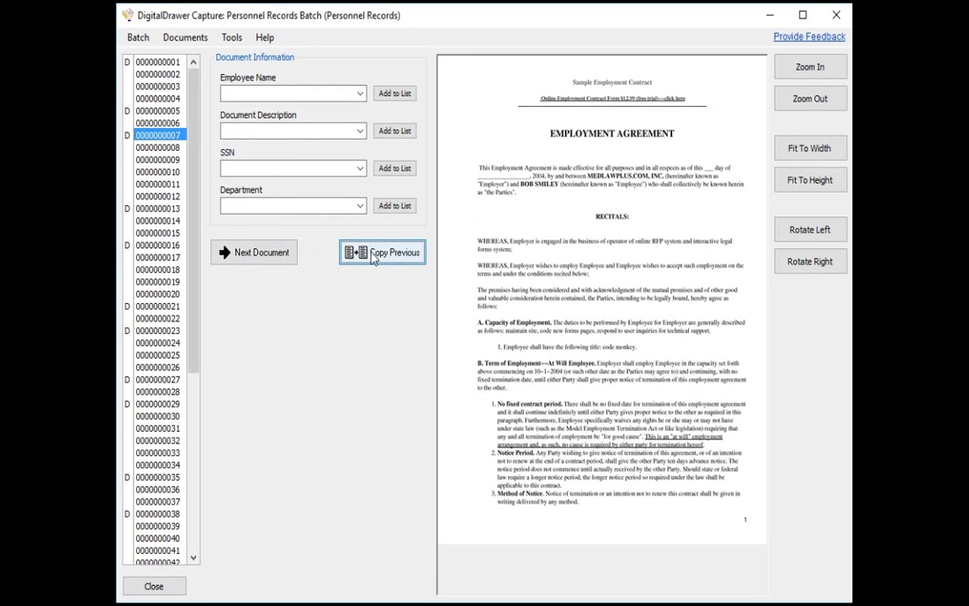
pyautogui.click(383, 257)
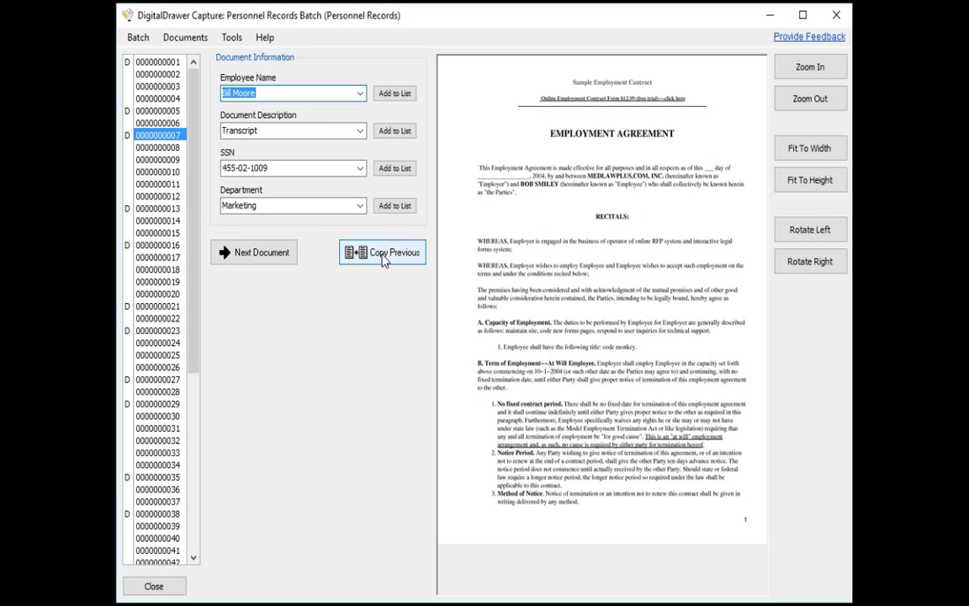
pyautogui.click(360, 130)
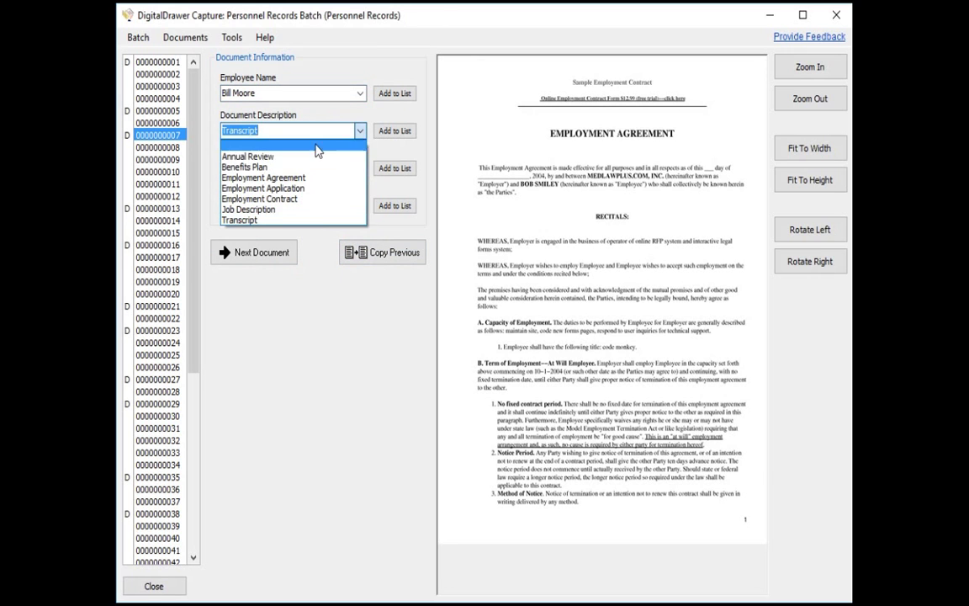
pyautogui.click(281, 177)
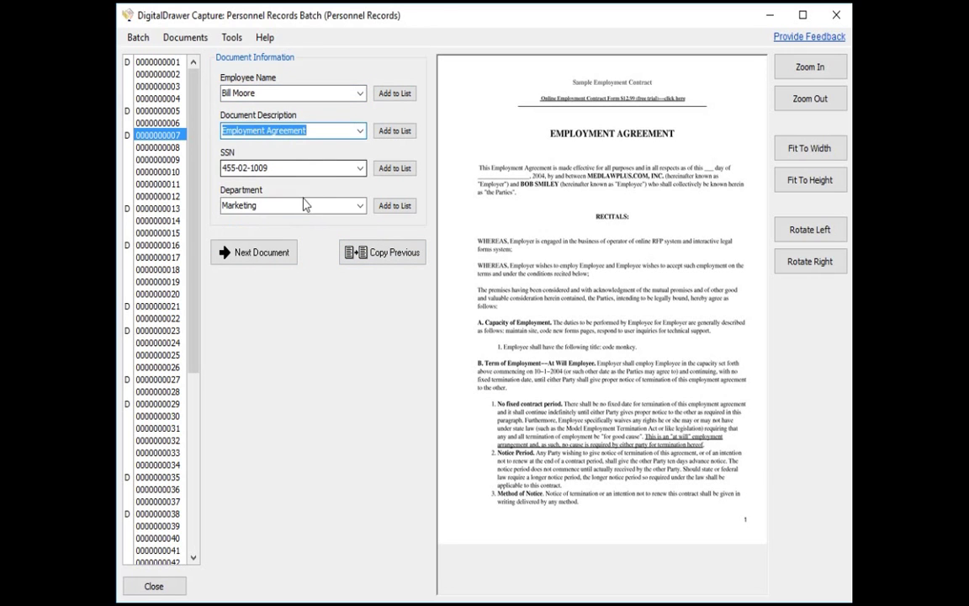
pyautogui.click(270, 254)
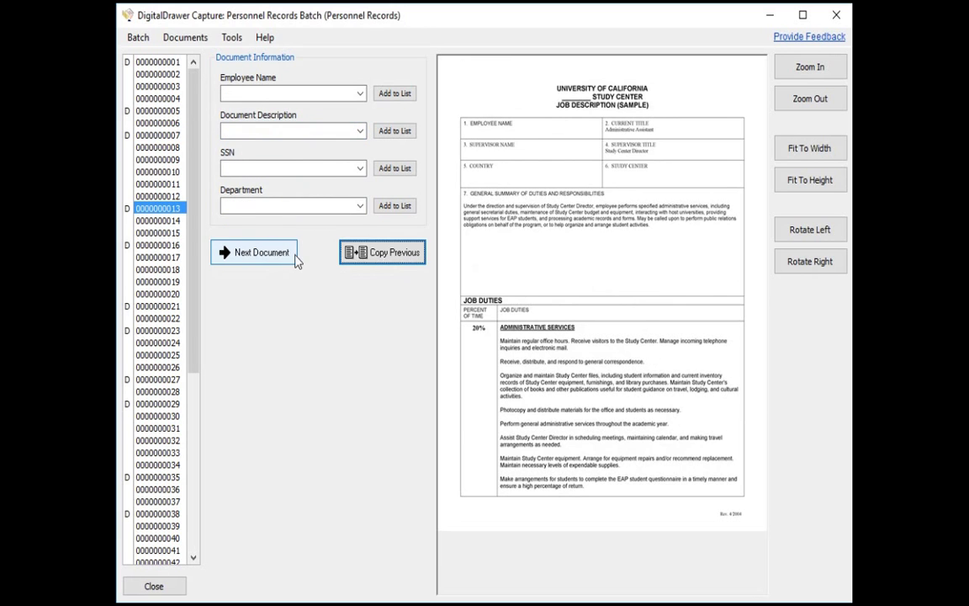
pyautogui.click(383, 253)
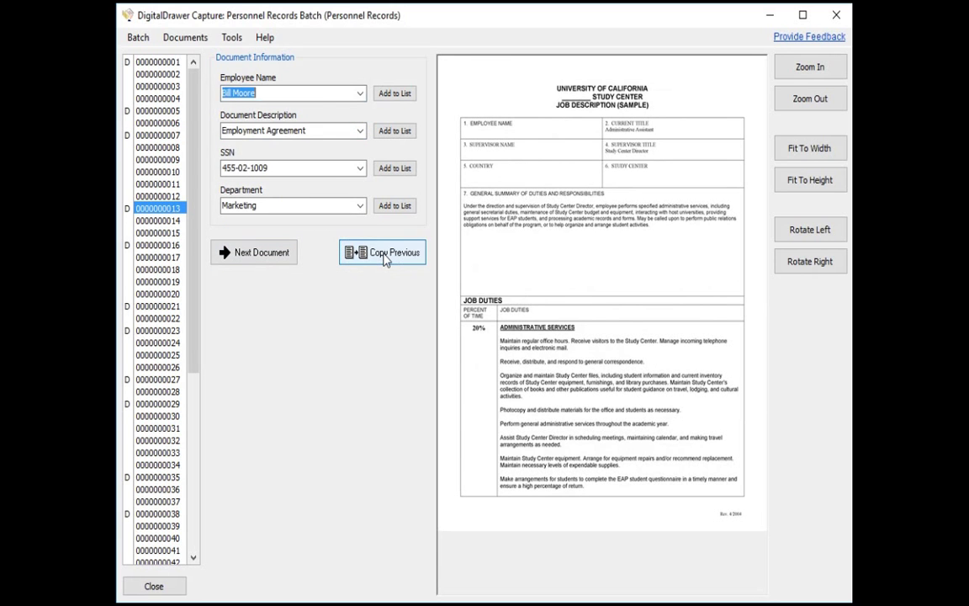
pyautogui.click(359, 135)
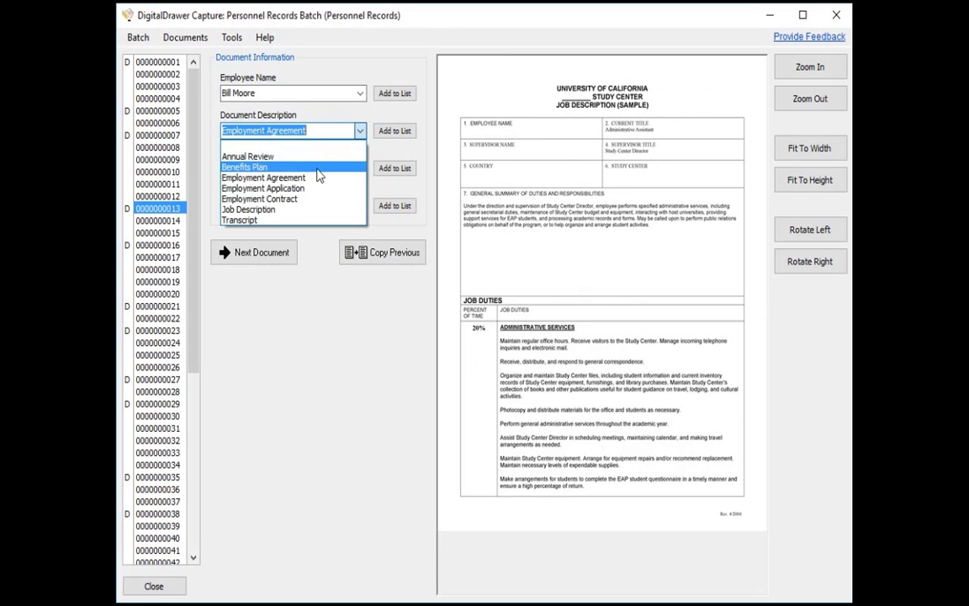
pyautogui.click(265, 209)
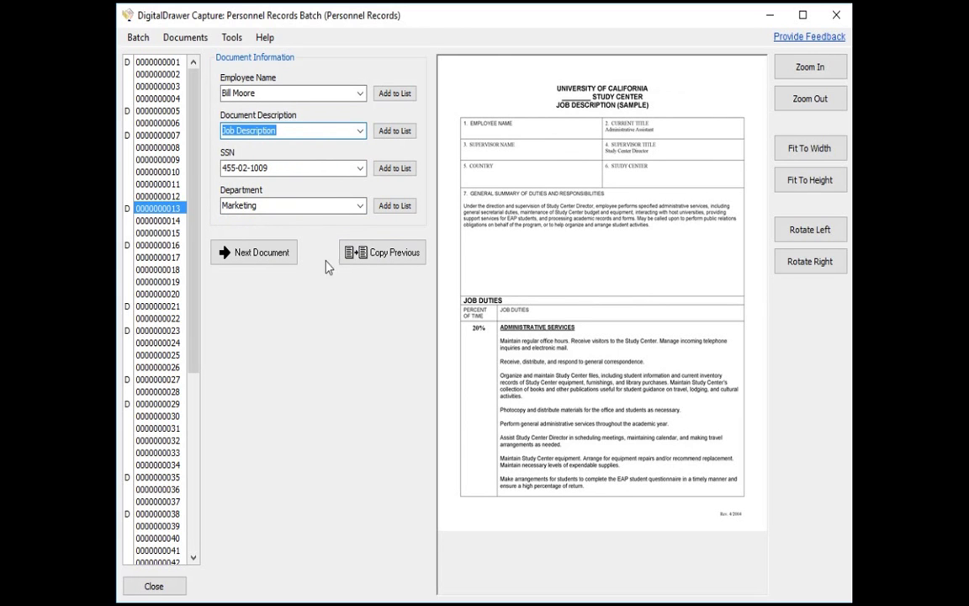
pyautogui.click(274, 260)
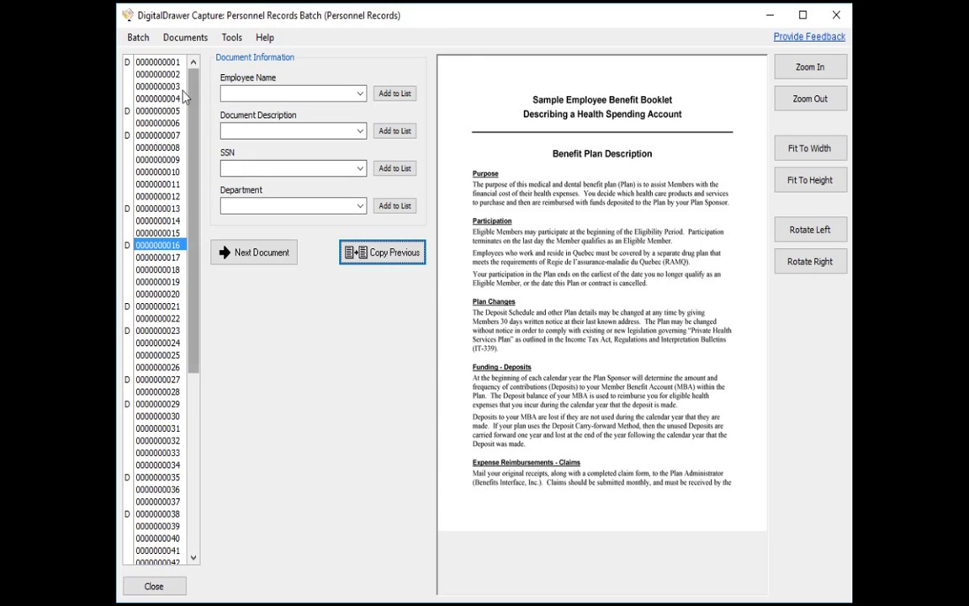
# Choose Upload Batch to DigitalDrawer from the Batch menu
pyautogui.click(139, 39)
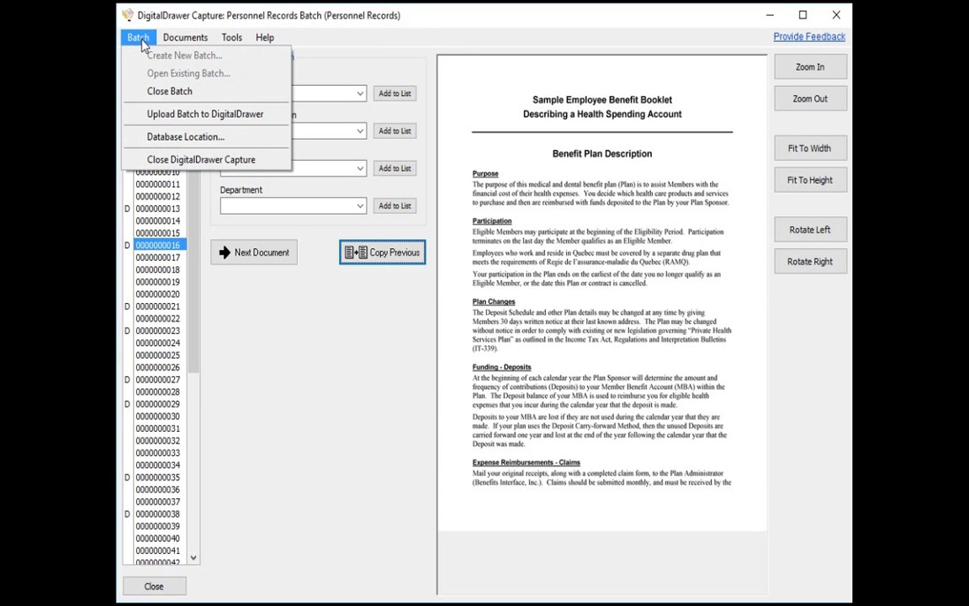
pyautogui.click(168, 116)
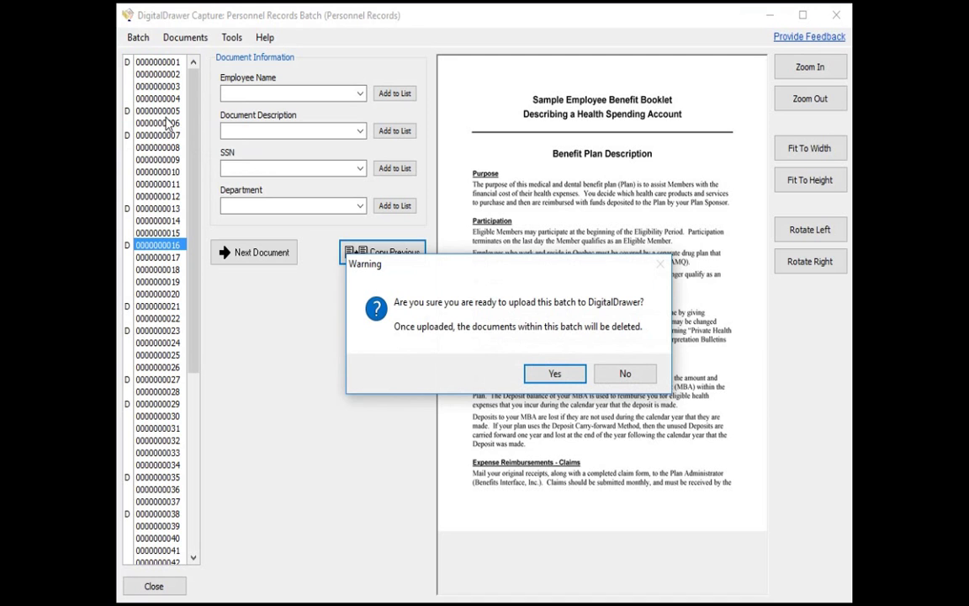